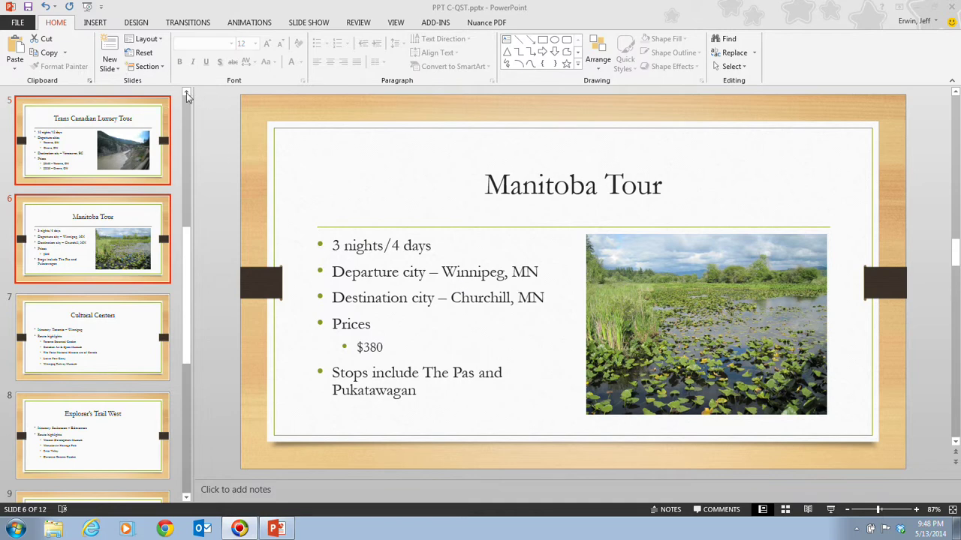
- Insert a new slide after slide 4, Atlantic Region Stations
{"action": "scroll", "coordinate": [186, 92], "scroll_direction": "up", "scroll_amount": 3}
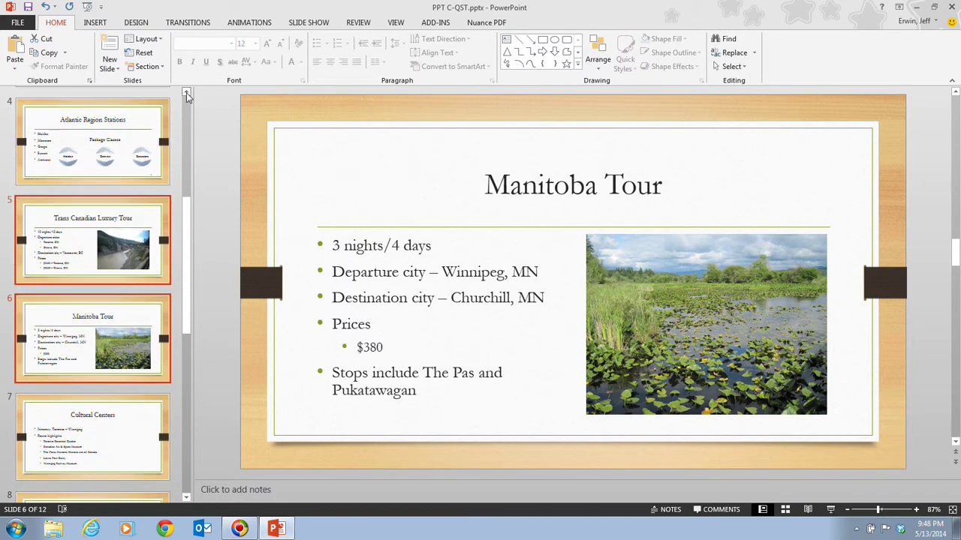
{"action": "left_click", "coordinate": [63, 158]}
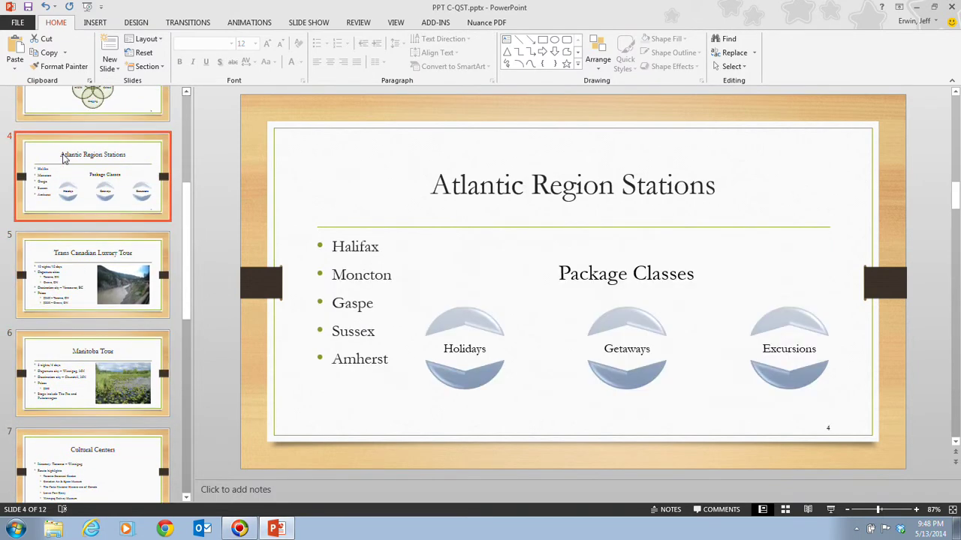
{"action": "right_click", "coordinate": [72, 169]}
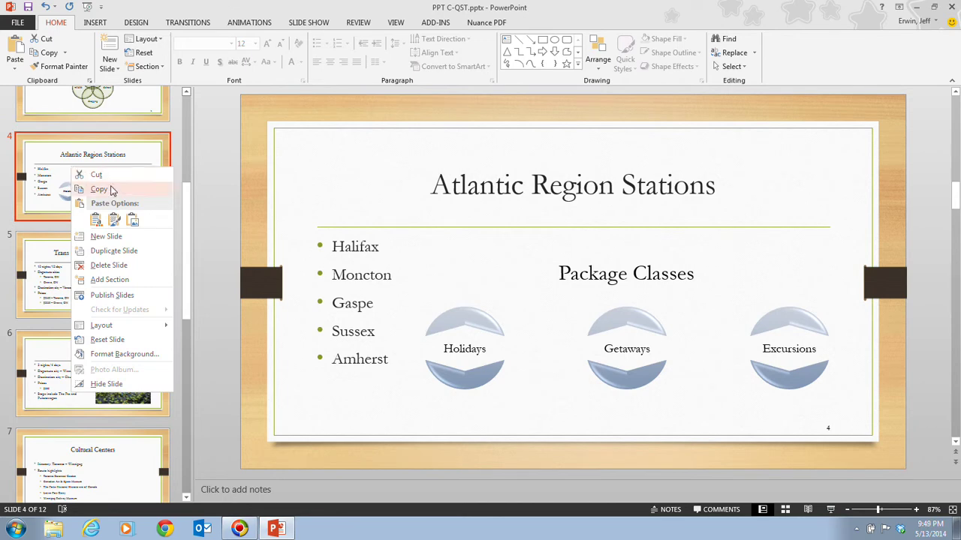
{"action": "left_click", "coordinate": [126, 241]}
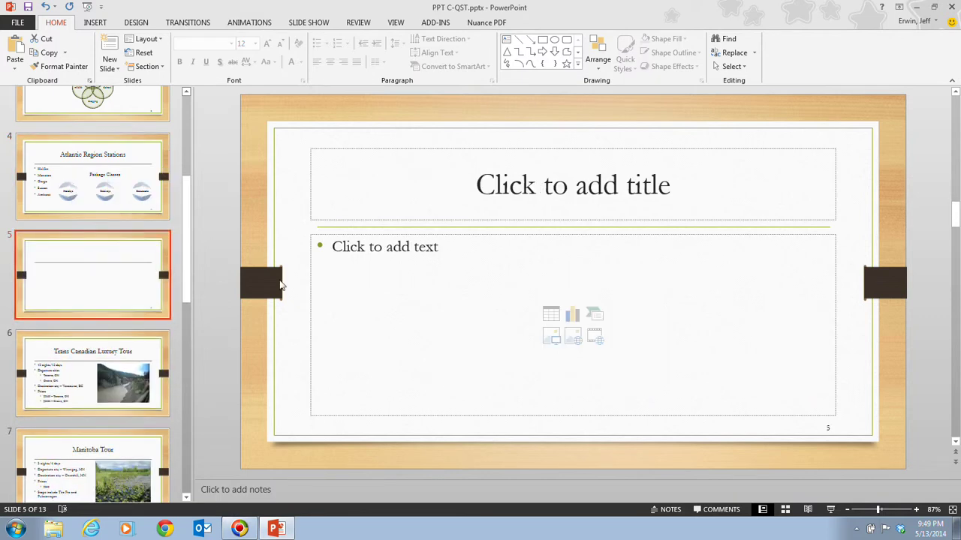
- Title the new slide 'Accommodations'
{"action": "left_click", "coordinate": [562, 180]}
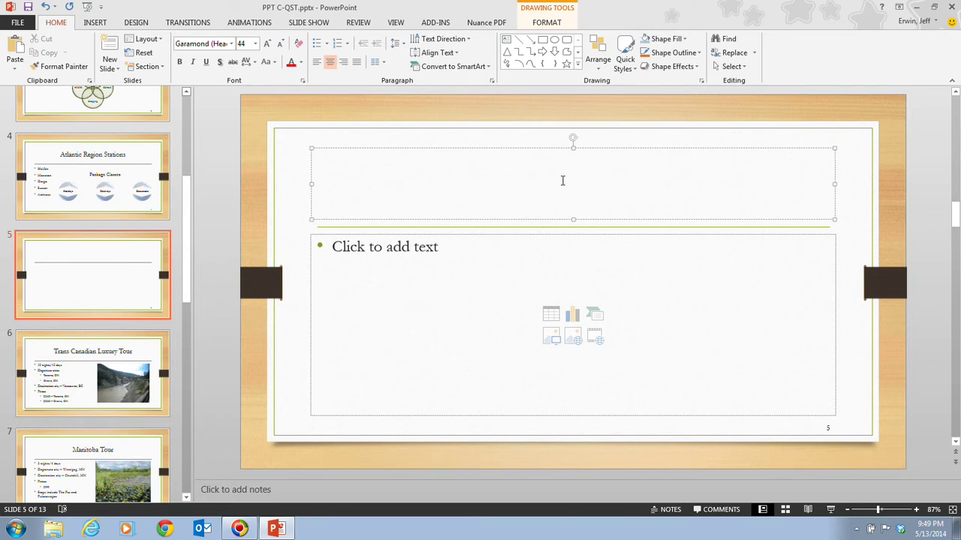
{"action": "type", "text": "Accommodations"}
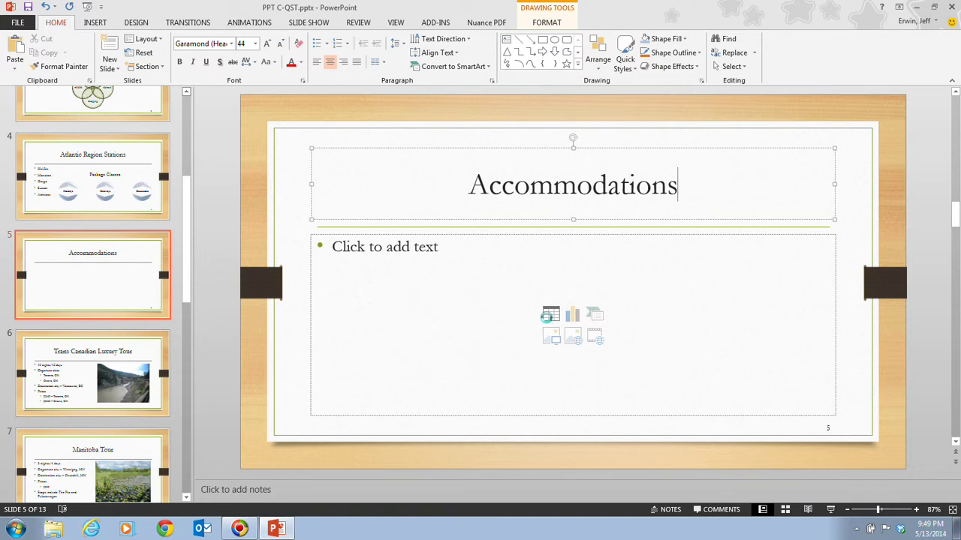
{"action": "left_click", "coordinate": [547, 322]}
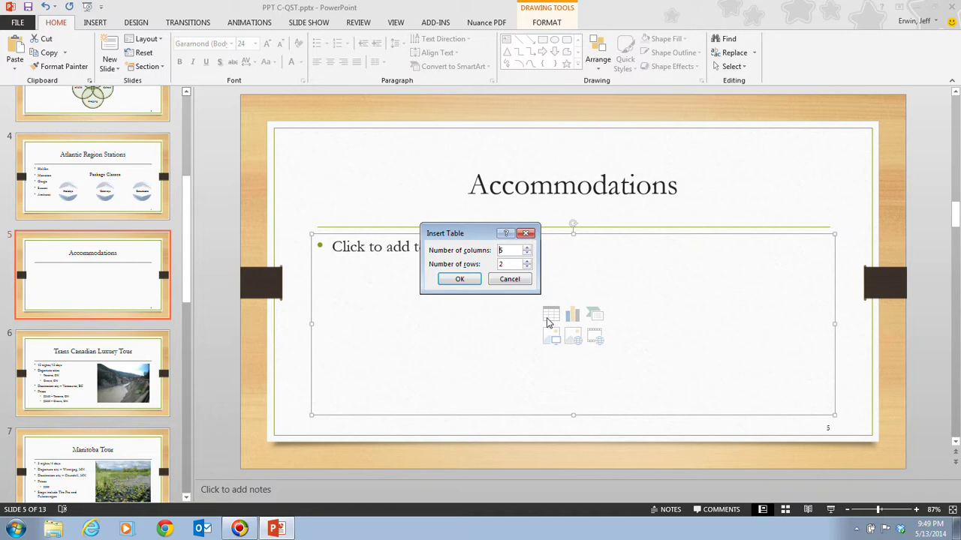
- Create a 4-column by 4-row table in the content placeholder
{"action": "left_click", "coordinate": [527, 253]}
{"action": "left_click", "coordinate": [526, 260]}
{"action": "left_click", "coordinate": [526, 261]}
{"action": "left_click", "coordinate": [454, 280]}
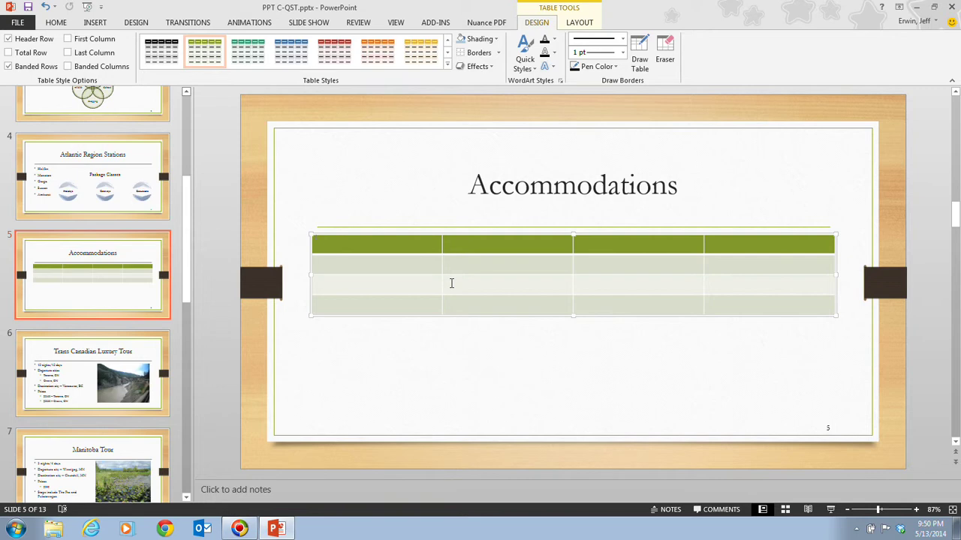
- Enter header labels Classic, Deluxe, Luxury and Business in the first row
{"action": "type", "text": "Classic"}
{"action": "key", "text": "Tab"}
{"action": "type", "text": "Deluxe"}
{"action": "type", "text": "Luxury"}
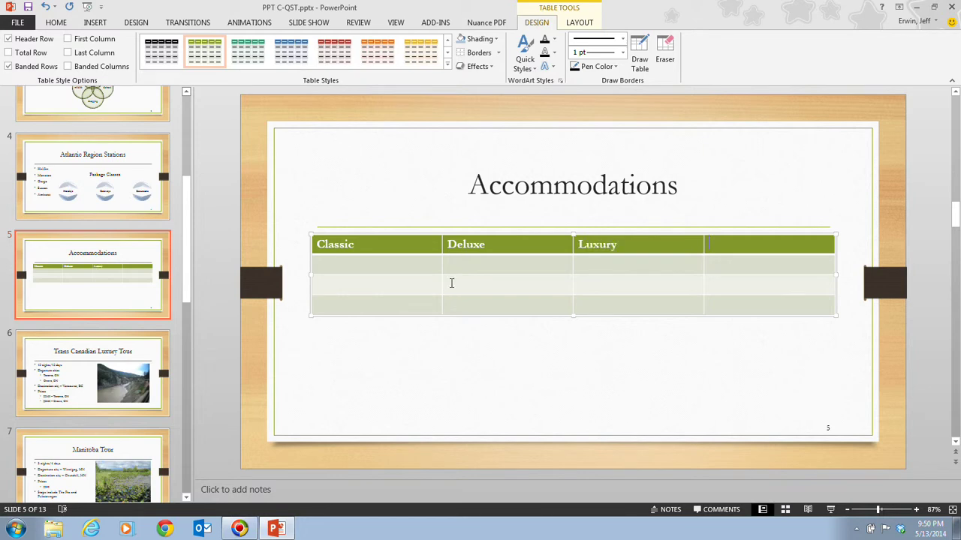
{"action": "type", "text": "Business"}
{"action": "key", "text": "Tab"}
- Fill the first body row: Open glass coach, Semi-private suite, Private suite, Chartered coaches
{"action": "type", "text": "Open gla"}
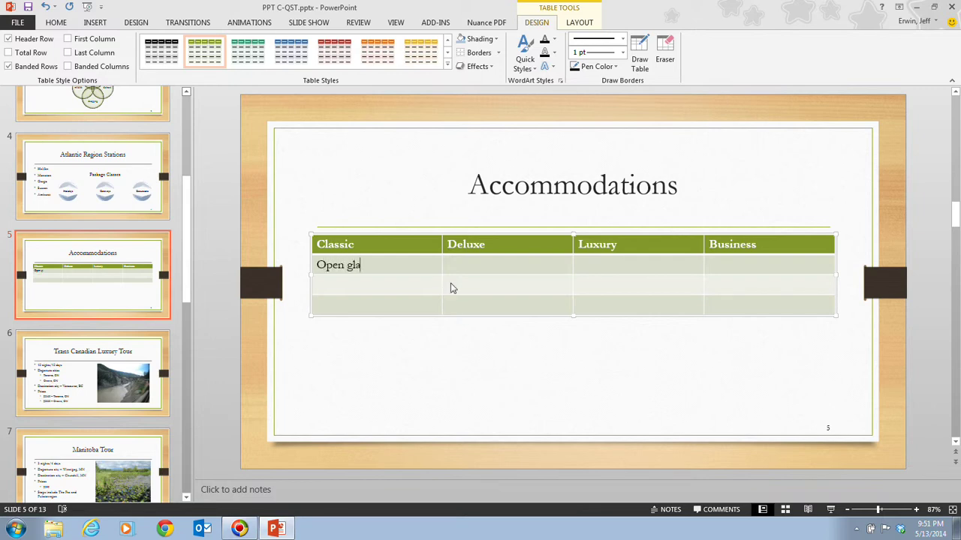
{"action": "type", "text": "ss coach"}
{"action": "key", "text": "Tab"}
{"action": "type", "text": "Semi-private suite"}
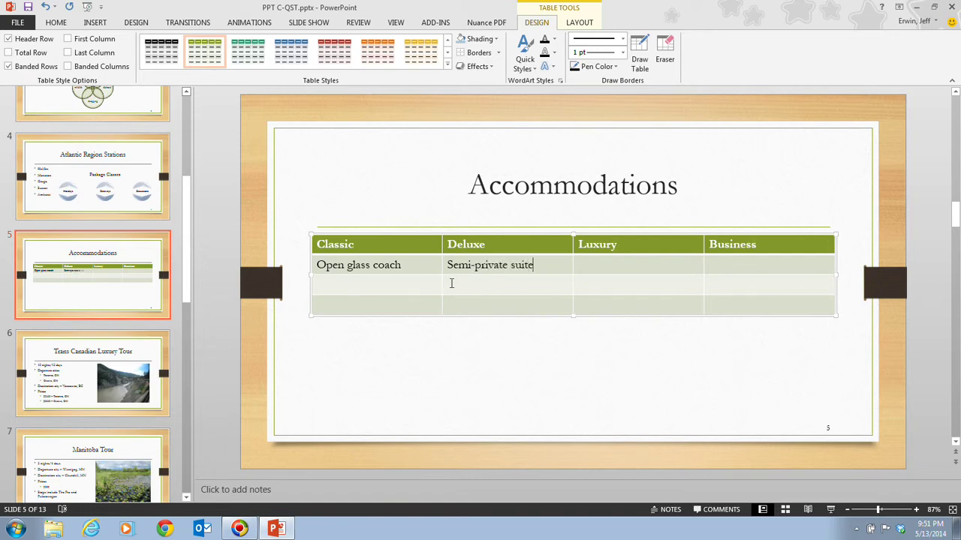
{"action": "key", "text": "Return"}
{"action": "key", "text": "BackSpace"}
{"action": "key", "text": "Tab"}
{"action": "type", "text": "Private suite Cha"}
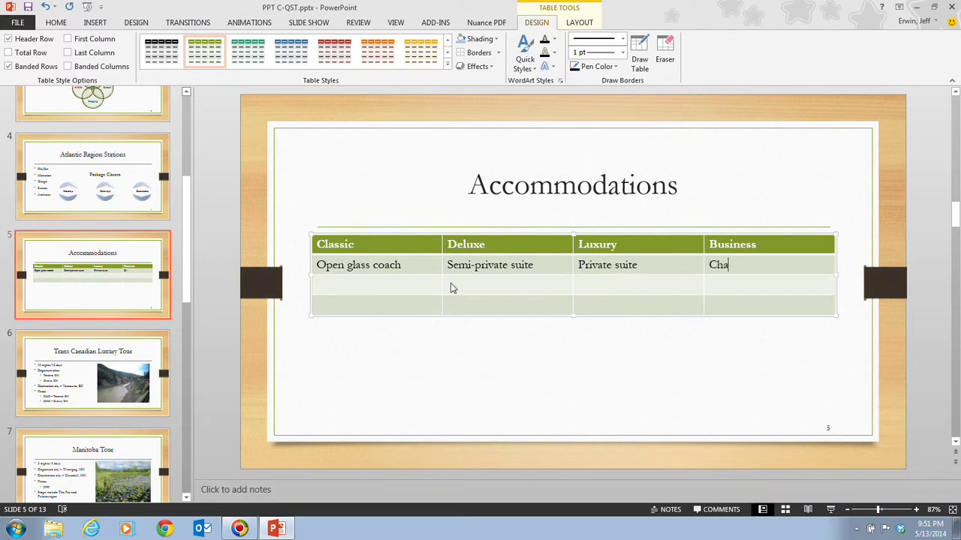
{"action": "type", "text": "rtered coaches"}
{"action": "key", "text": "Tab"}
- Fill the second row with Self-guided tours, Guided tours, and Meetings and events under Business
{"action": "type", "text": "Se"}
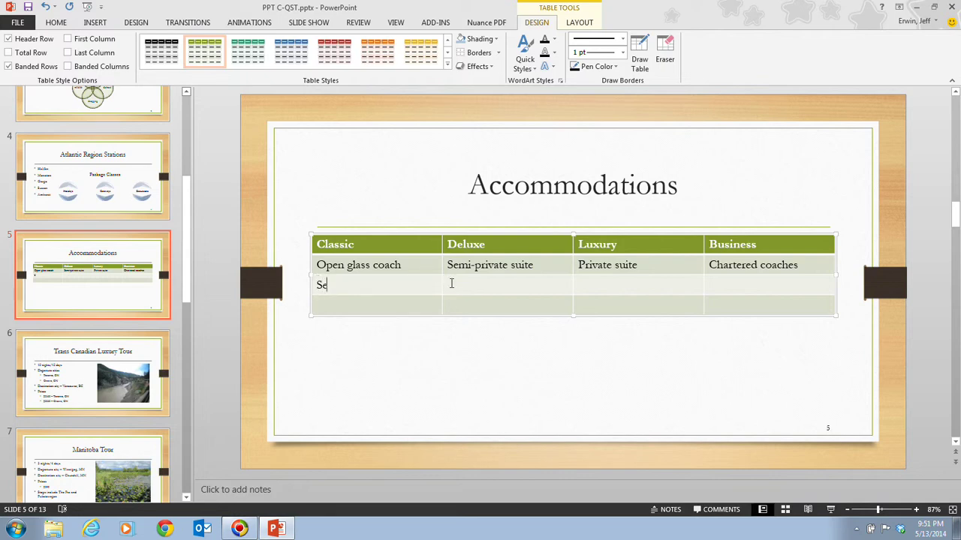
{"action": "type", "text": "lf-guided toursGuided tours"}
{"action": "key", "text": "Tab"}
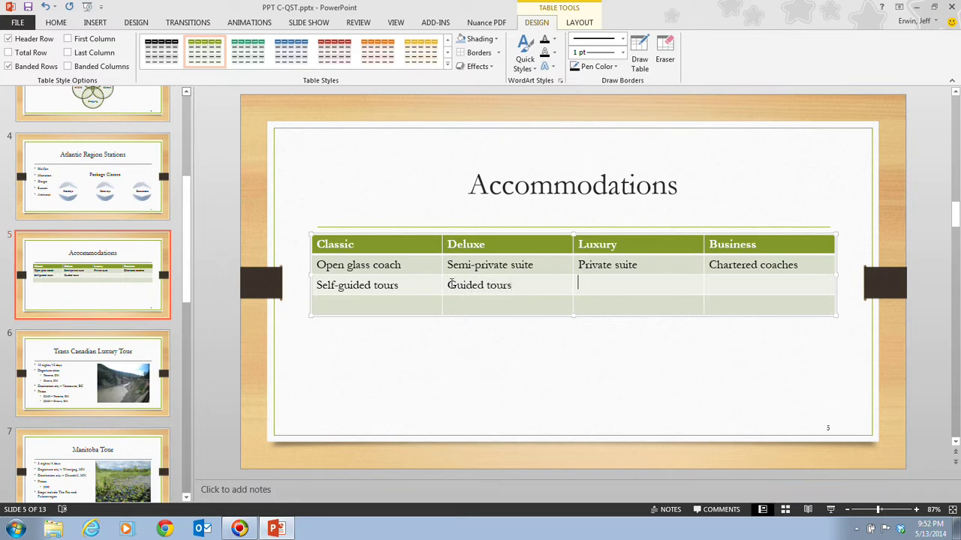
{"action": "type", "text": "Guided tours"}
{"action": "key", "text": "Tab"}
{"action": "type", "text": "M"}
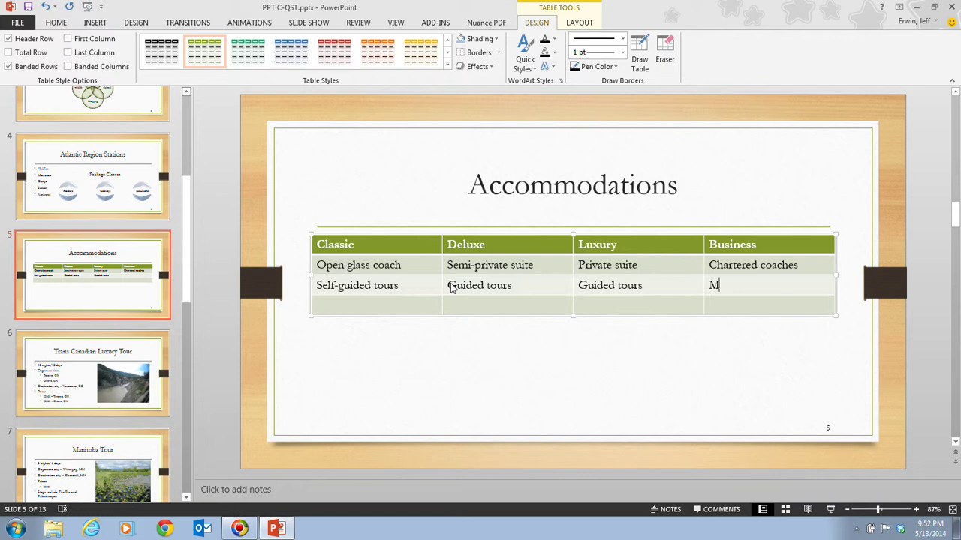
{"action": "type", "text": "eetings and events"}
{"action": "key", "text": "Tab"}
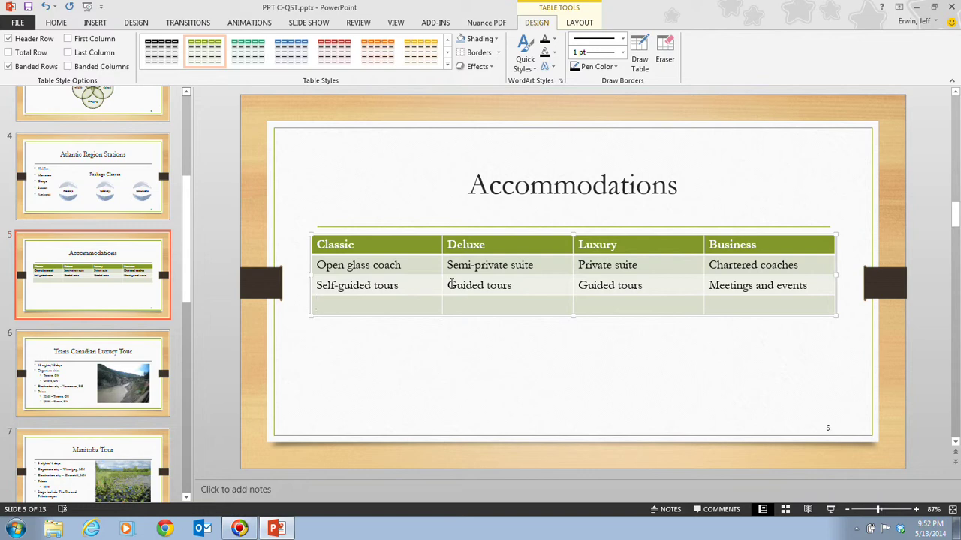
- Fill the last row: Dining coach, Dining coach, Meal plan included, Catered meals
{"action": "type", "text": "Dining coachDining coach"}
{"action": "key", "text": "Tab"}
{"action": "type", "text": "M"}
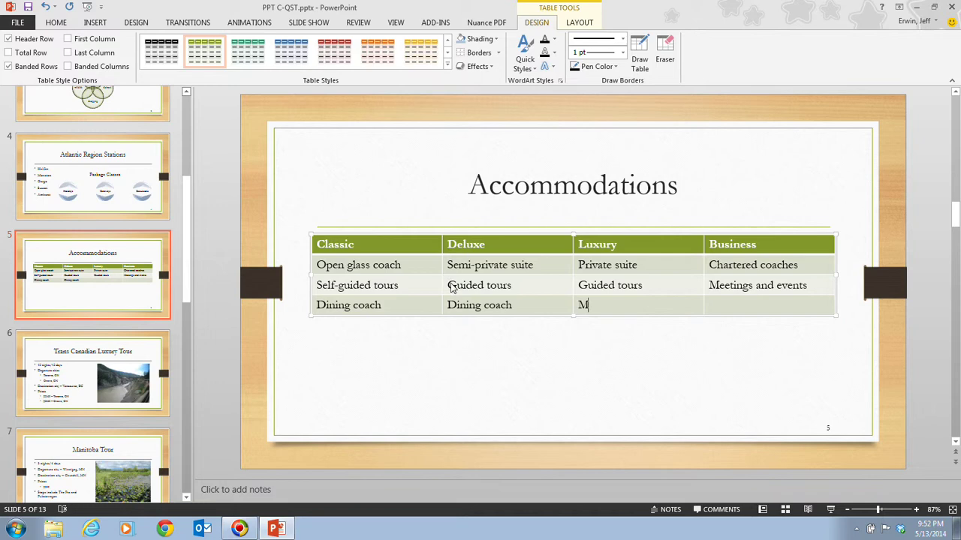
{"action": "type", "text": "eal plan included"}
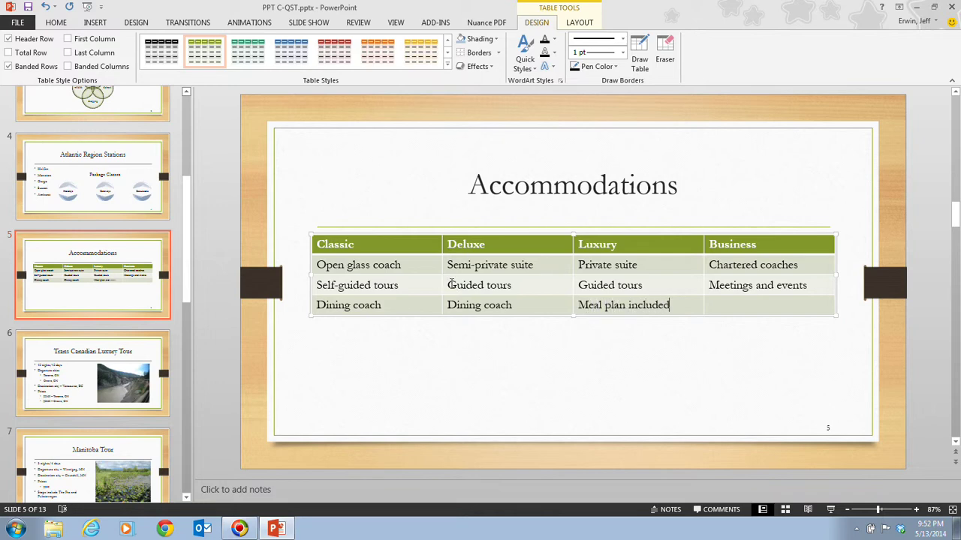
{"action": "key", "text": "Tab"}
{"action": "type", "text": "Catered meals"}
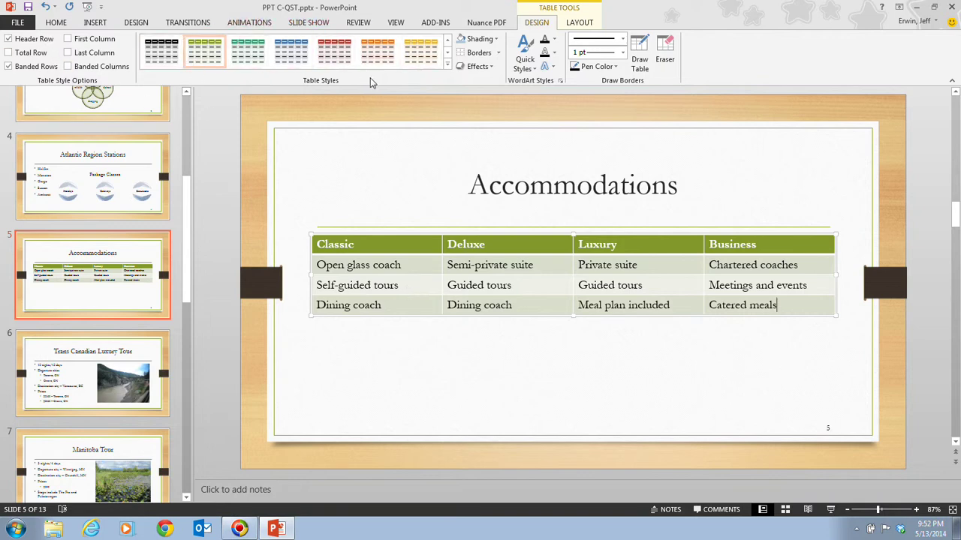
- Apply the Dark Style 1 - Accent 3 table style
{"action": "left_click", "coordinate": [449, 68]}
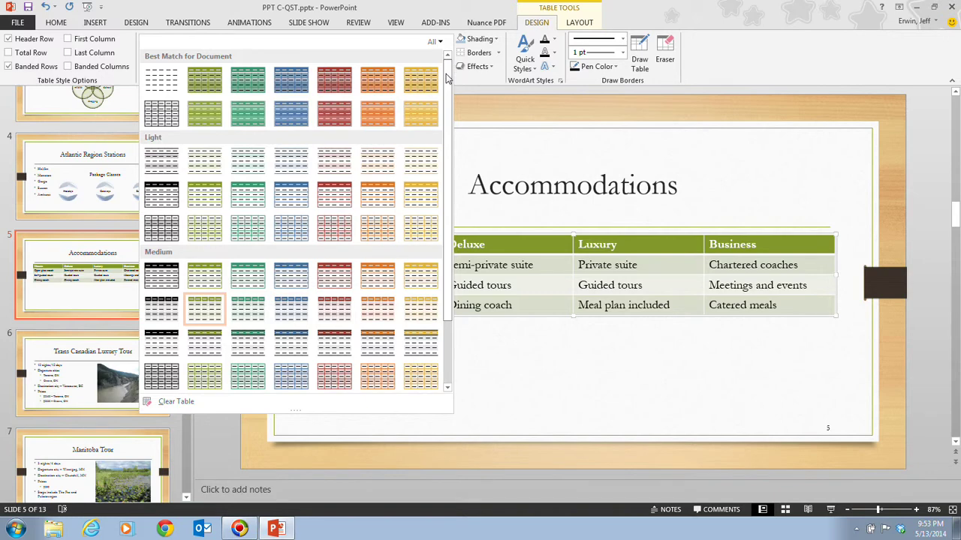
{"action": "scroll", "coordinate": [447, 69], "scroll_direction": "down", "scroll_amount": 2}
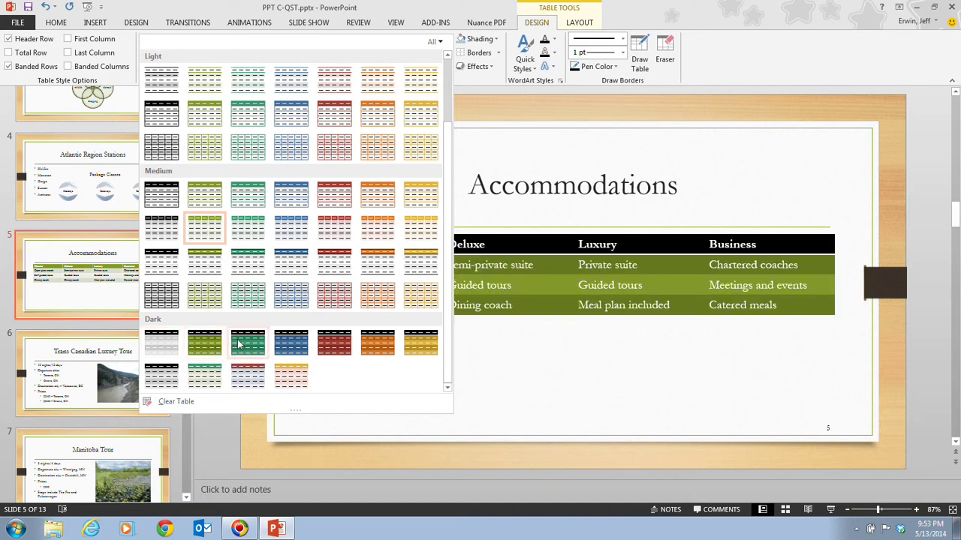
{"action": "left_click", "coordinate": [292, 346]}
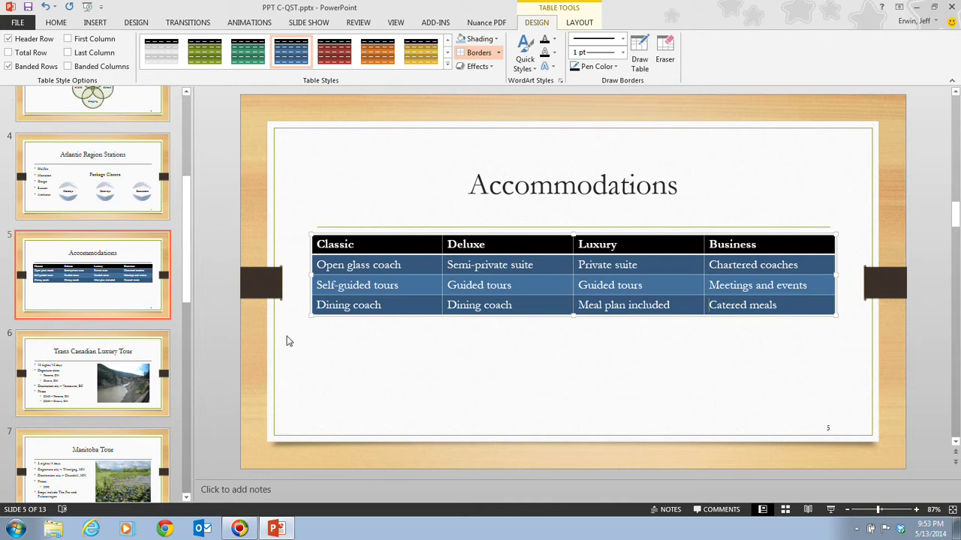
{"action": "left_click", "coordinate": [366, 246]}
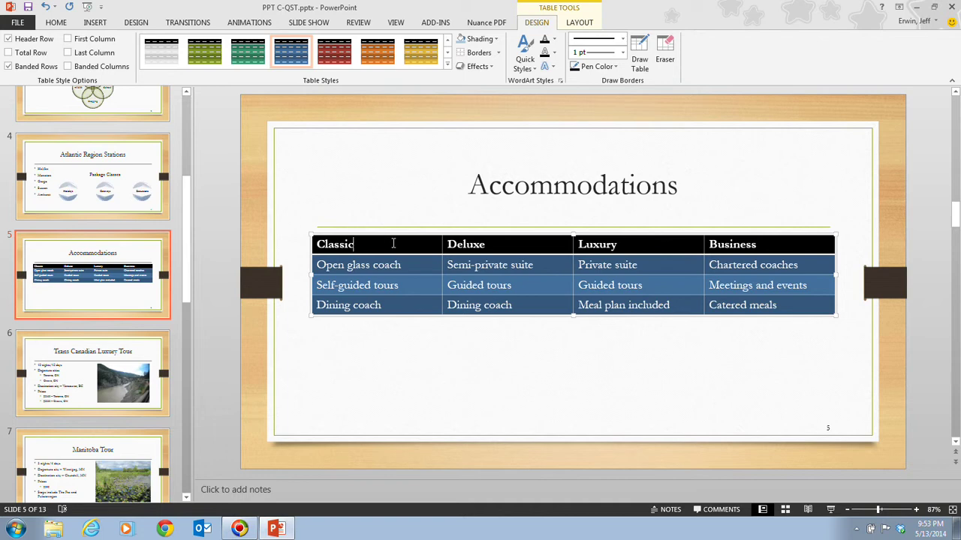
- Center the header row labels and bottom-align text in every table cell
{"action": "left_click", "coordinate": [580, 22]}
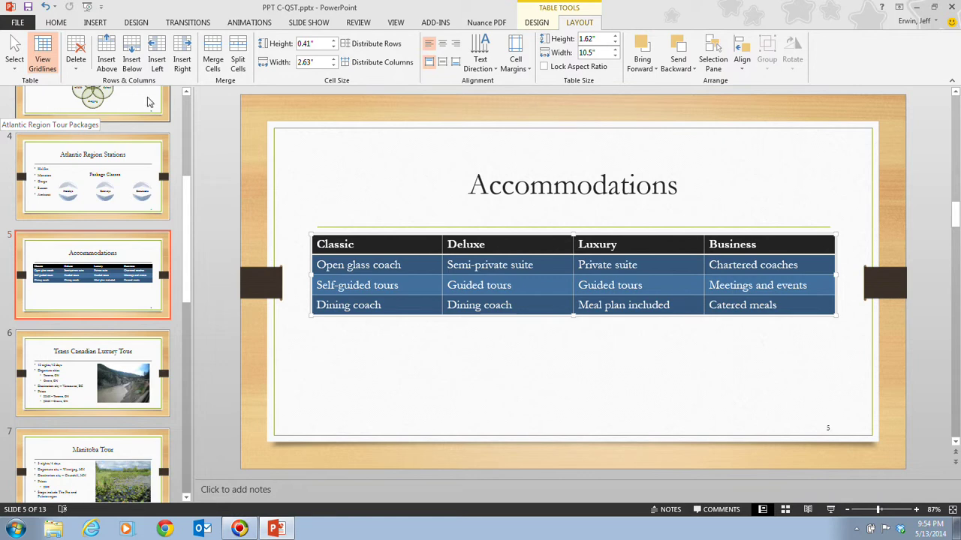
{"action": "left_click", "coordinate": [444, 48]}
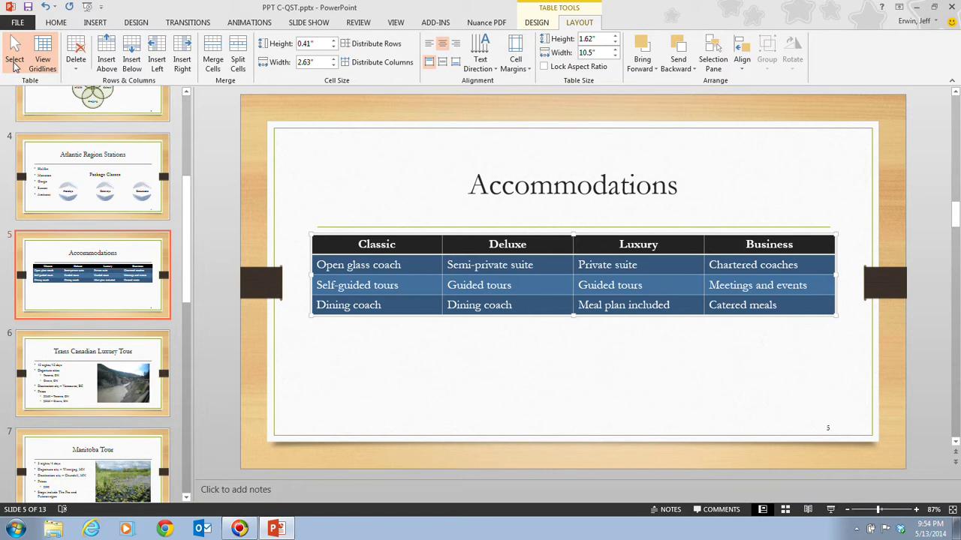
{"action": "key", "text": "Escape"}
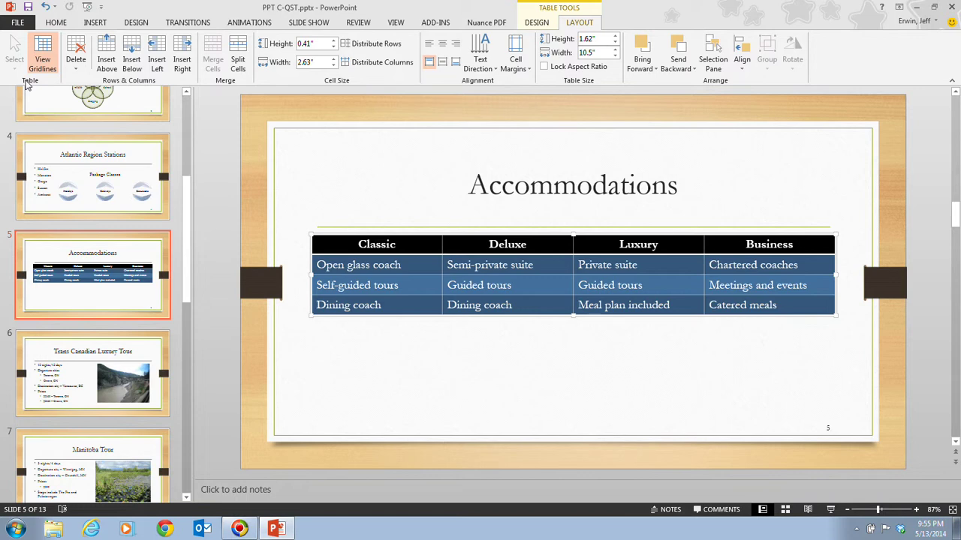
{"action": "left_click", "coordinate": [457, 64]}
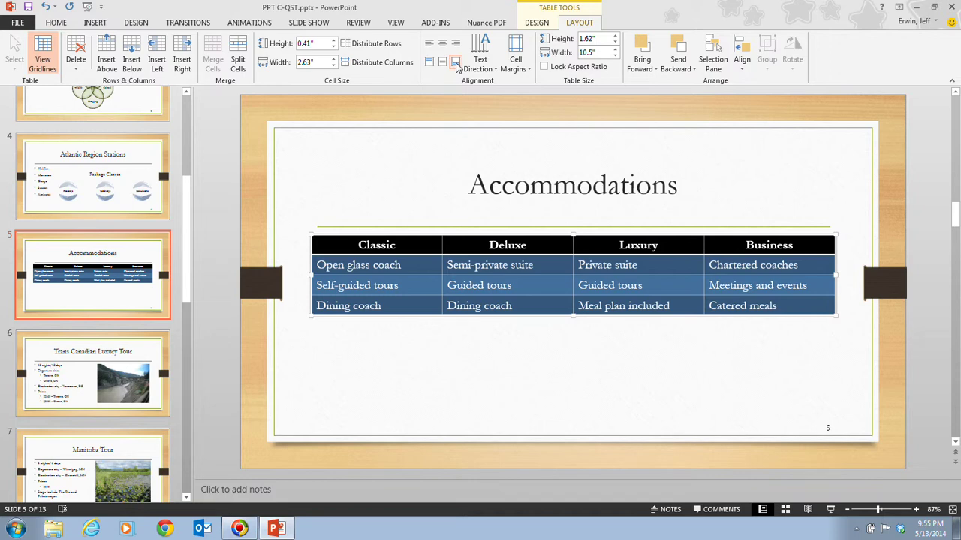
- Give the table cells a raised Cell Bevel effect
{"action": "left_click", "coordinate": [542, 23]}
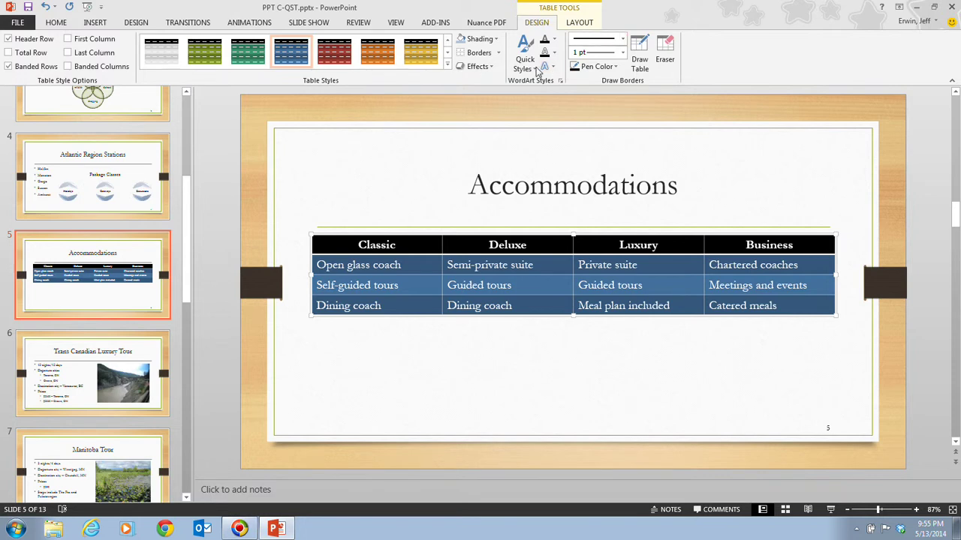
{"action": "left_click", "coordinate": [480, 67]}
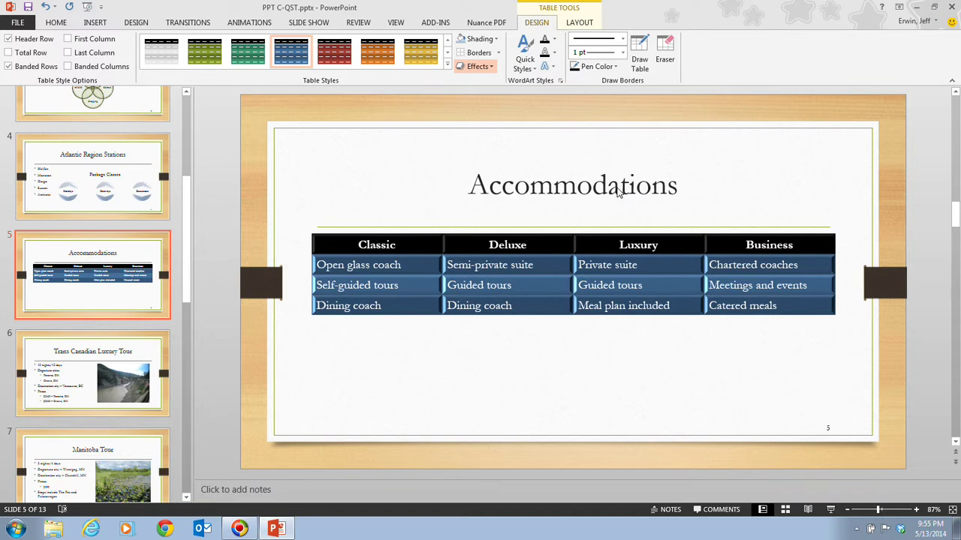
{"action": "left_click", "coordinate": [618, 192]}
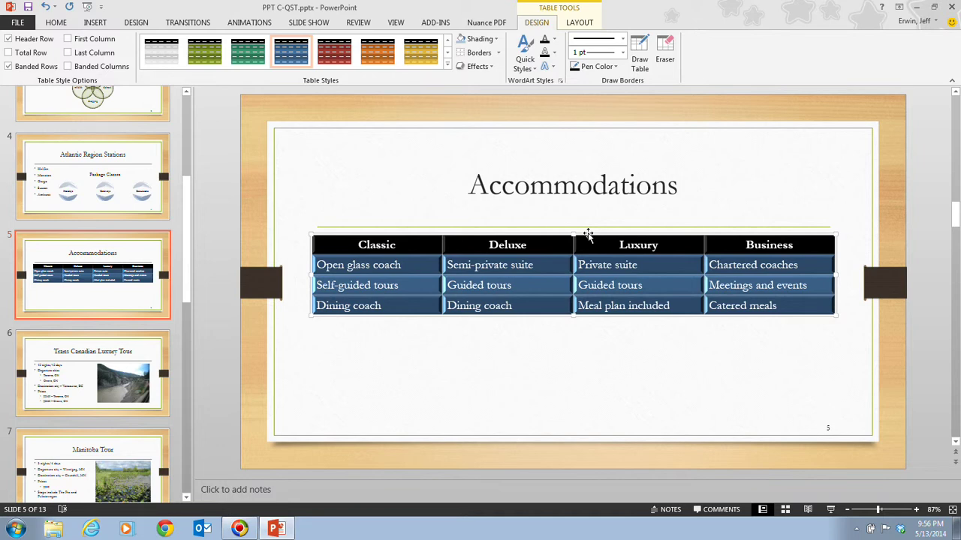
- Drag the table lower on the slide, deselect it, and save the presentation
{"action": "left_click_drag", "start_coordinate": [588, 235], "coordinate": [590, 265]}
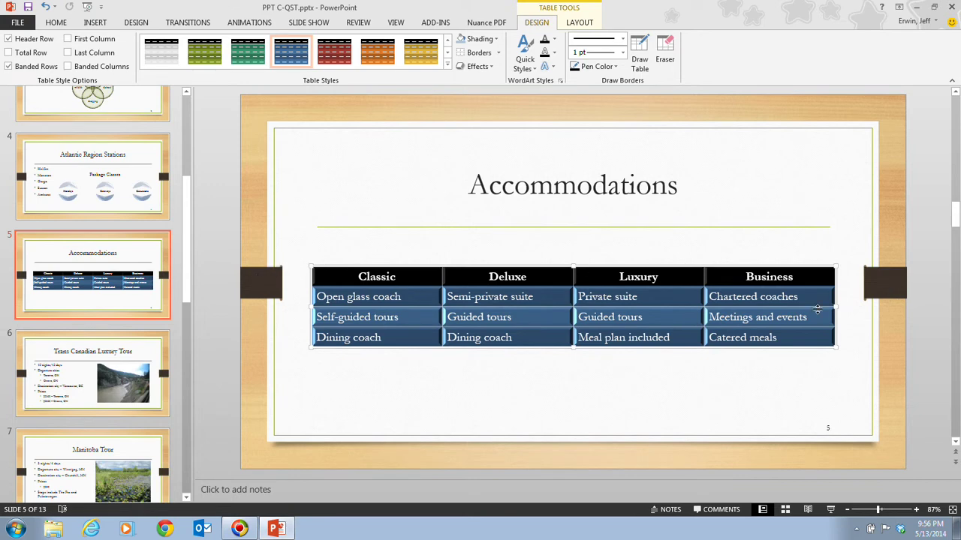
{"action": "left_click", "coordinate": [297, 179]}
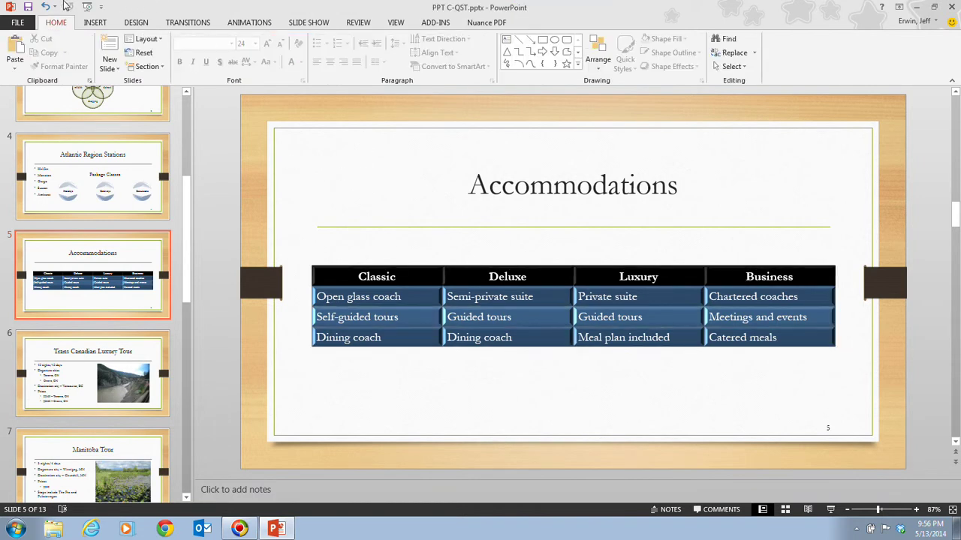
{"action": "left_click", "coordinate": [27, 7]}
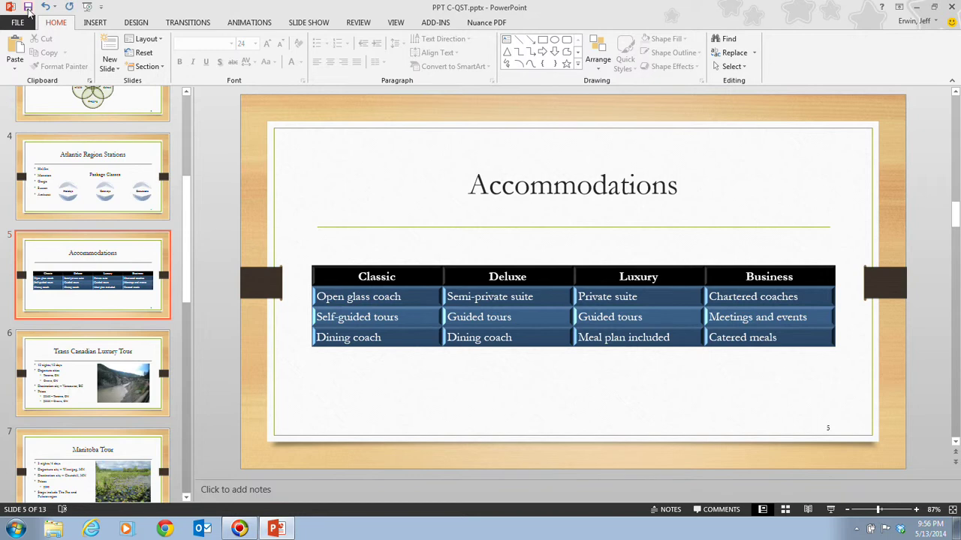